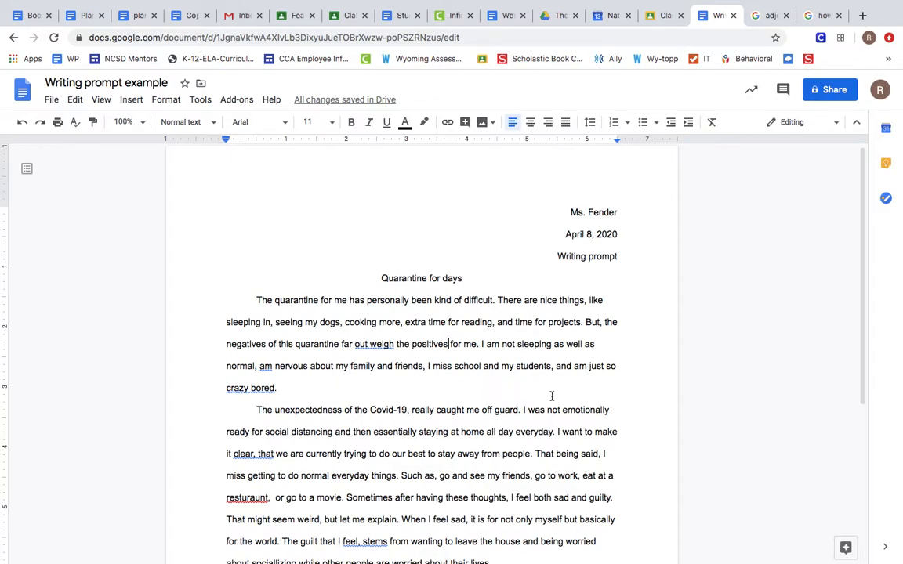
# Run the spelling and grammar check on the essay and close it without applying the first suggestion
pyautogui.scroll(-3, 552, 398)
pyautogui.scroll(3, 552, 398)
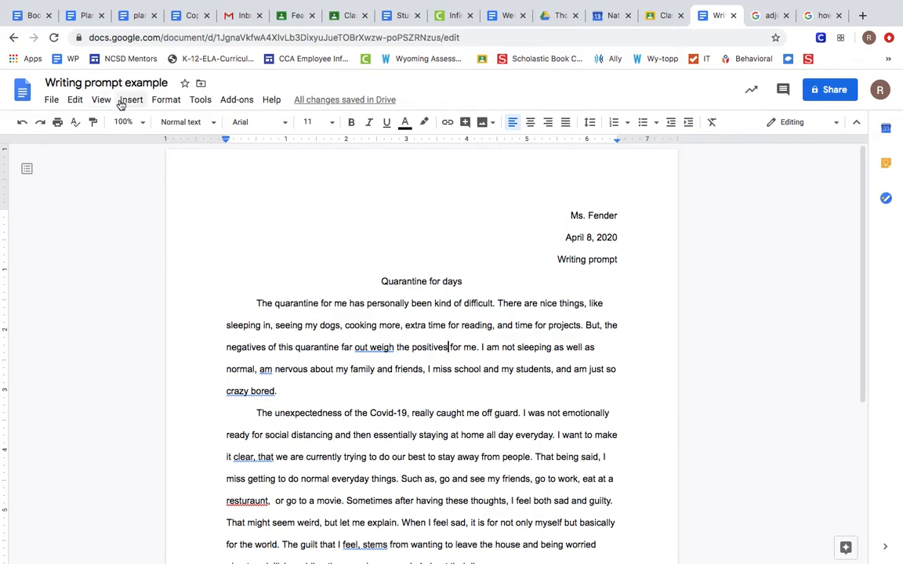
pyautogui.click(200, 102)
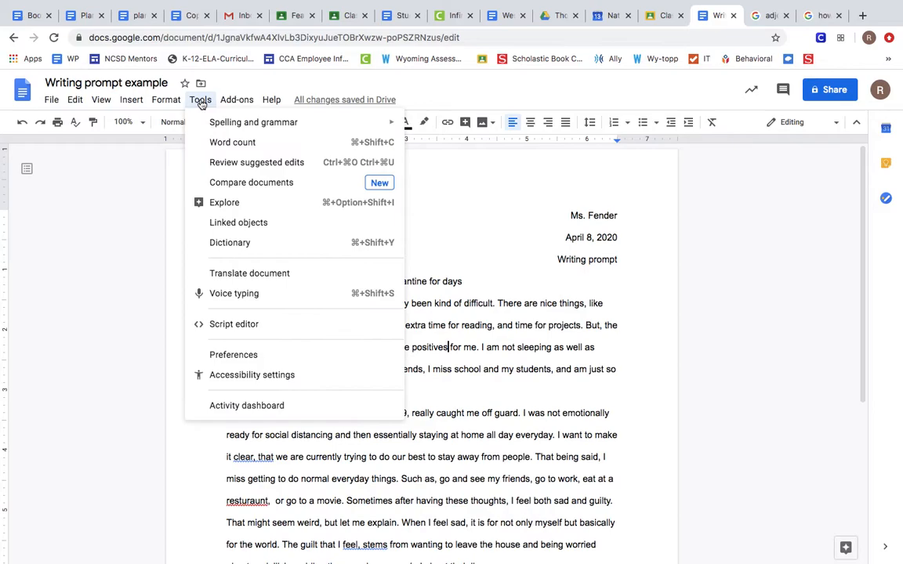
pyautogui.moveTo(219, 123)
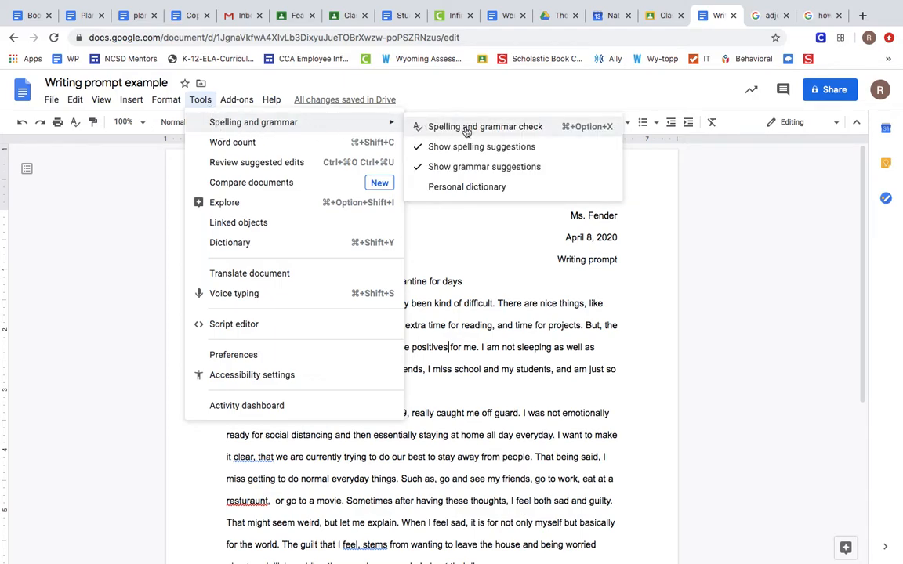
pyautogui.click(421, 124)
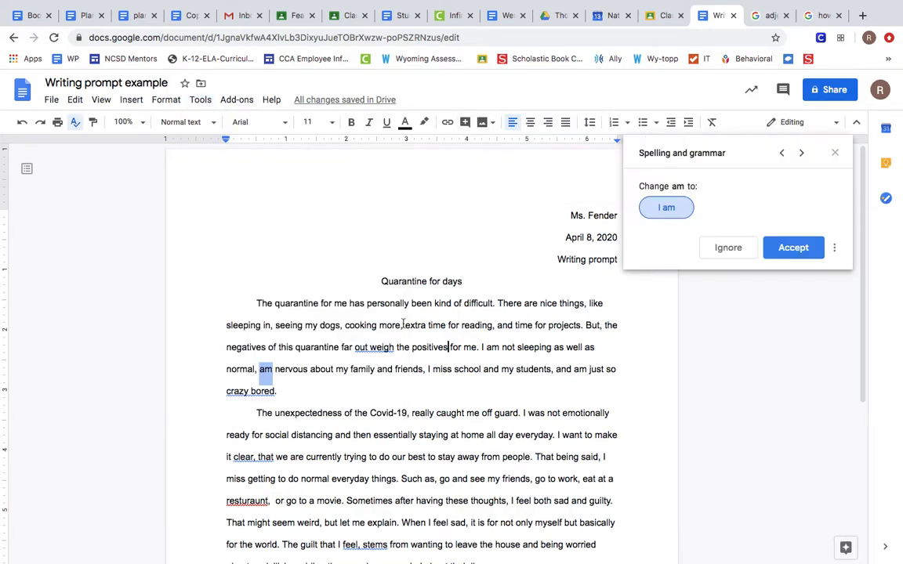
pyautogui.click(834, 154)
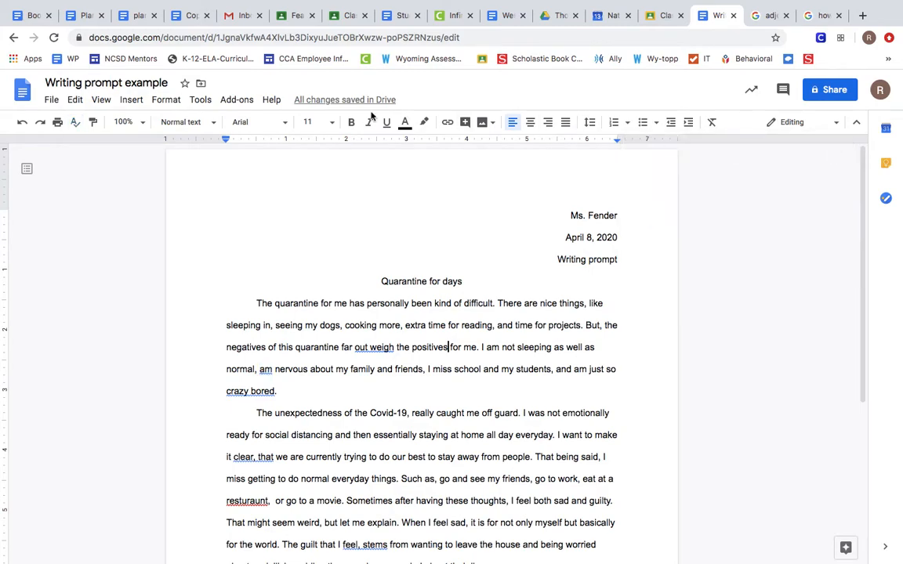
# Review the options for showing spelling and grammar suggestions without changing them
pyautogui.click(200, 99)
pyautogui.moveTo(314, 126)
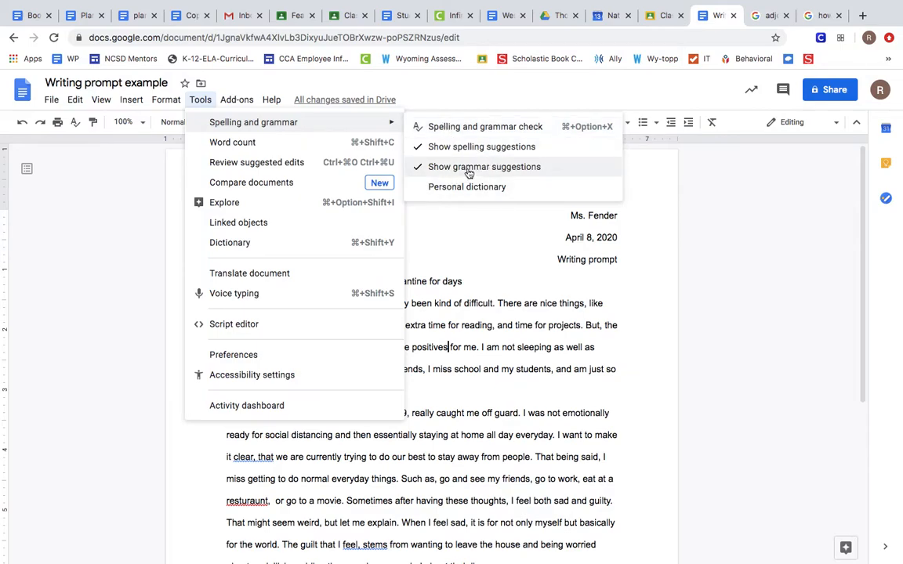
pyautogui.click(462, 226)
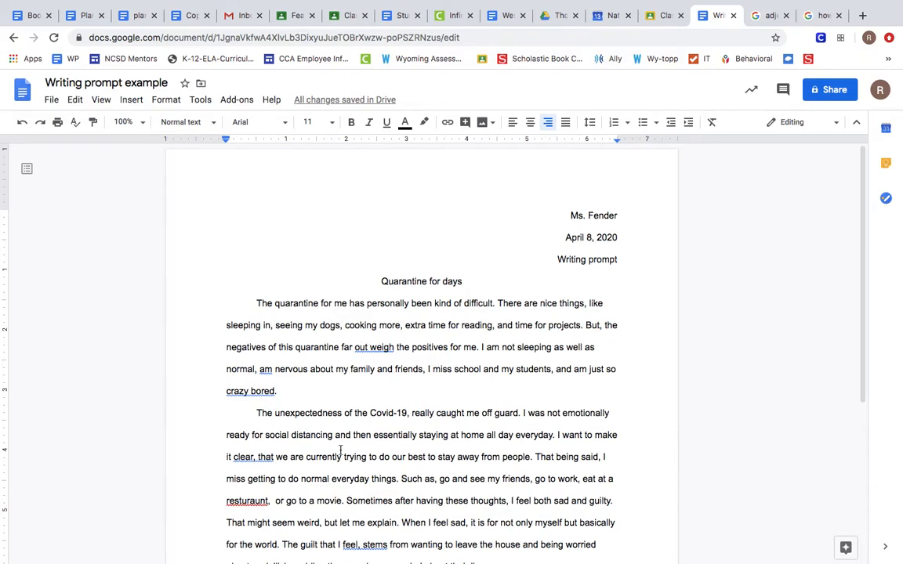
# Replace the flagged "out weigh" in the first paragraph with the suggested "outweigh"
pyautogui.scroll(-1, 438, 274)
pyautogui.scroll(-4, 438, 274)
pyautogui.scroll(2, 439, 276)
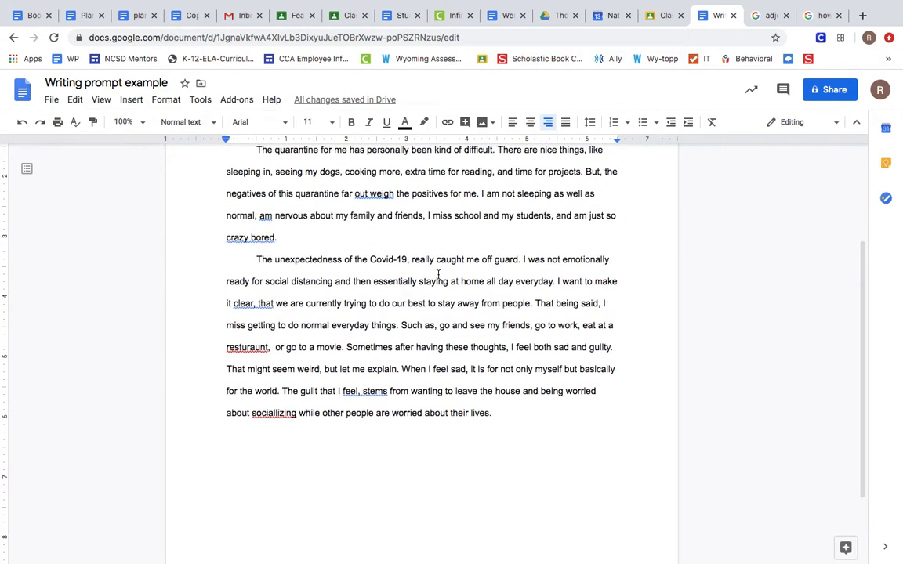
pyautogui.scroll(1, 401, 277)
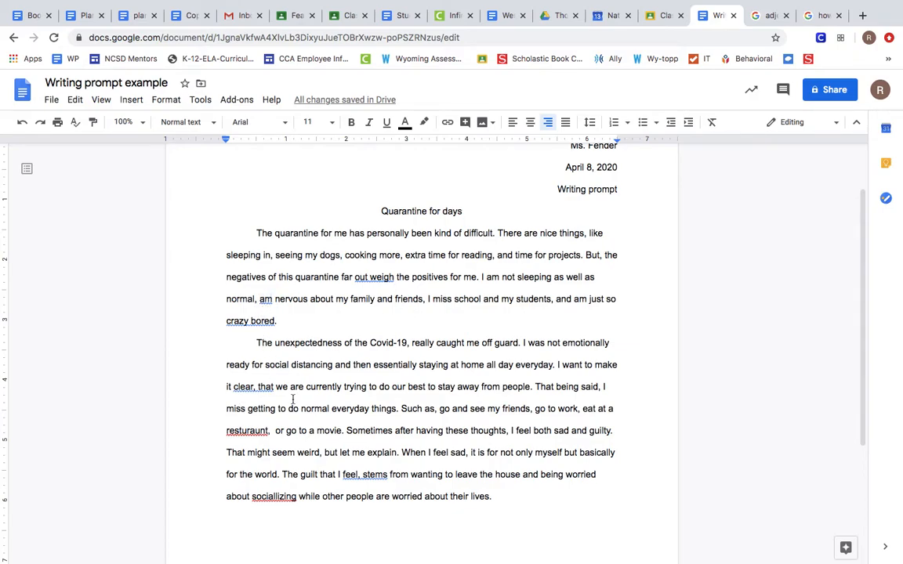
pyautogui.scroll(2, 554, 346)
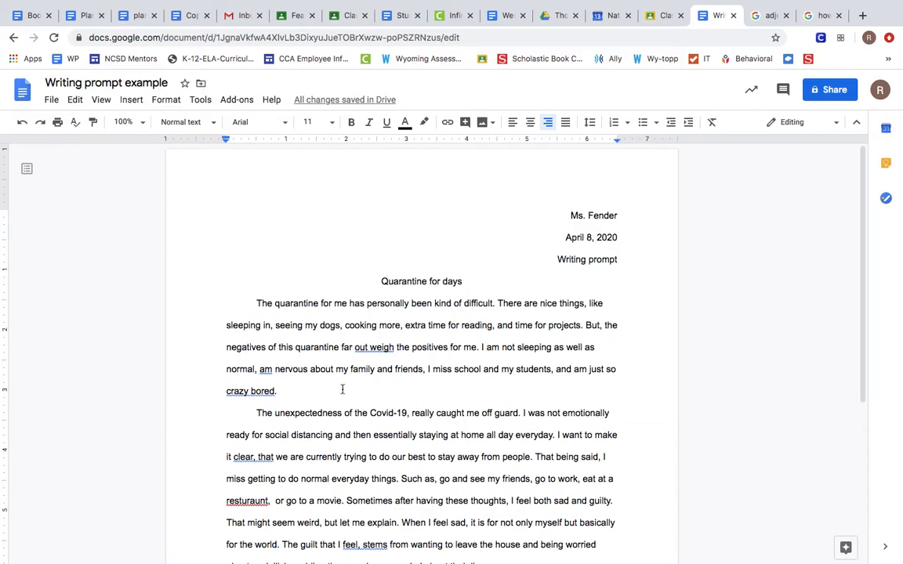
pyautogui.click(381, 347)
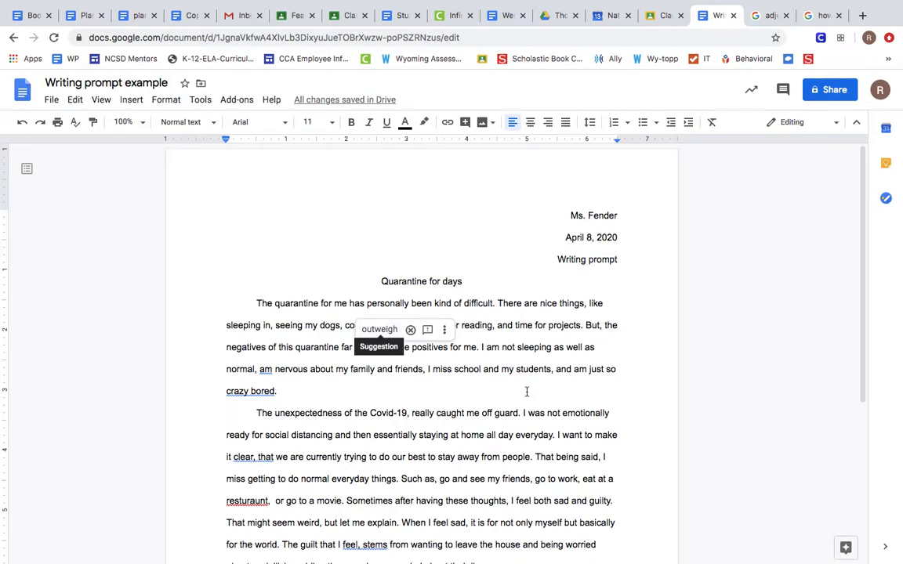
pyautogui.click(381, 329)
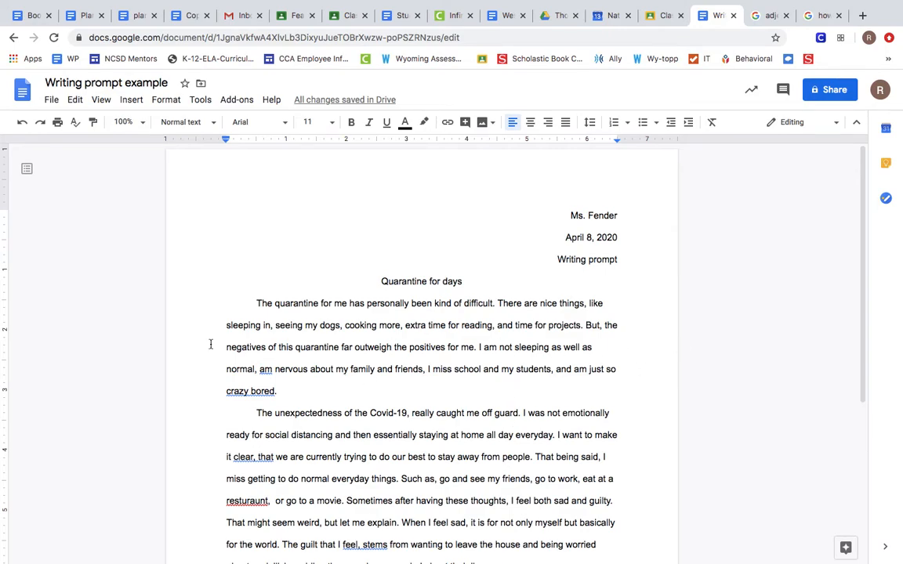
# Replace the flagged "am" before "nervous" in the first paragraph with the suggested "I am"
pyautogui.rightClick(270, 371)
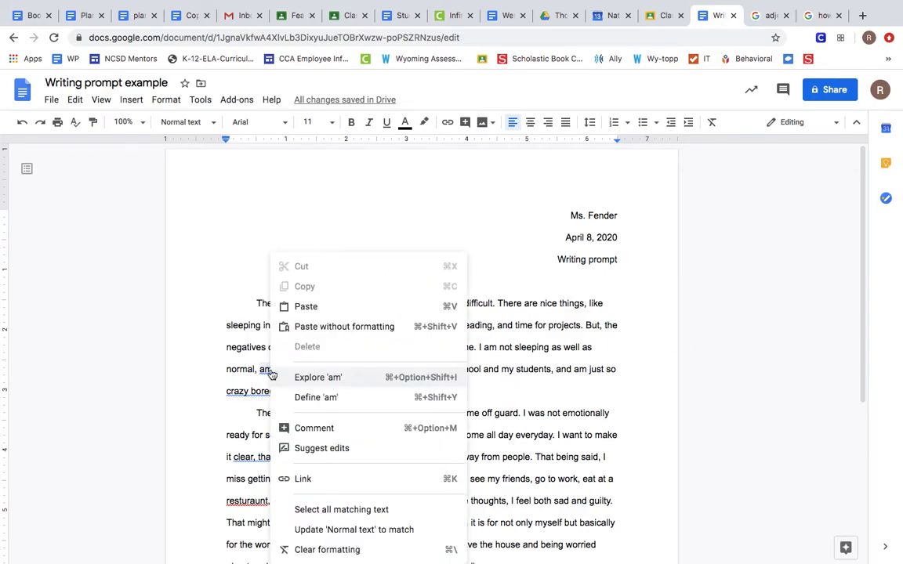
pyautogui.click(236, 370)
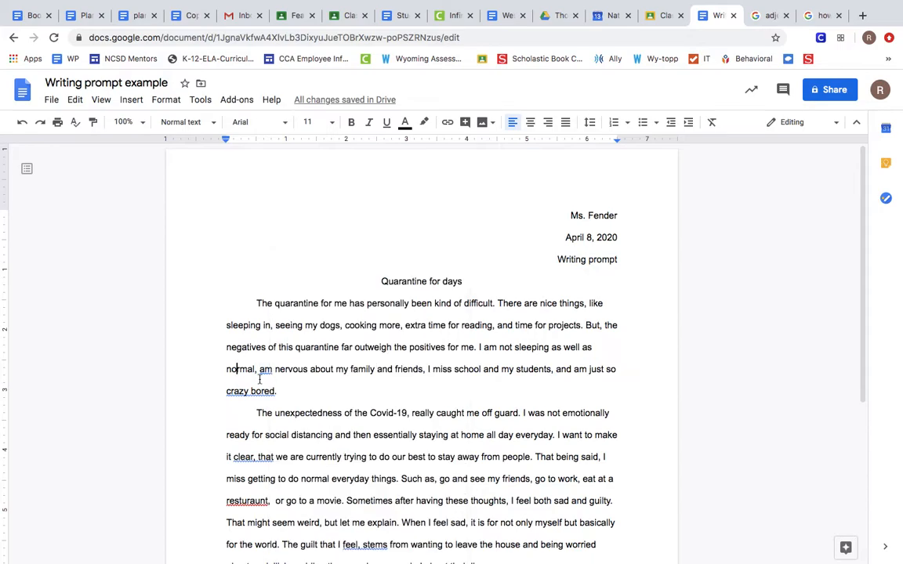
pyautogui.click(265, 370)
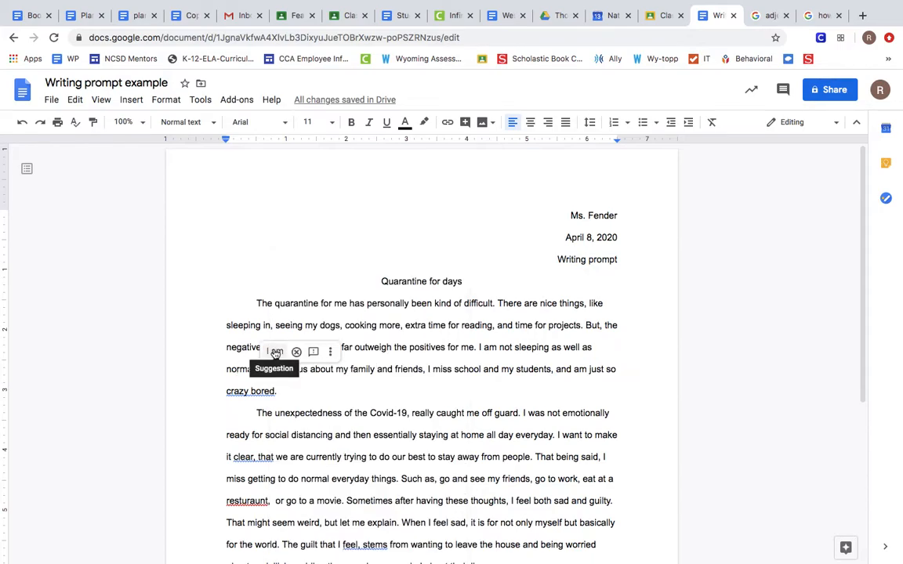
pyautogui.click(275, 352)
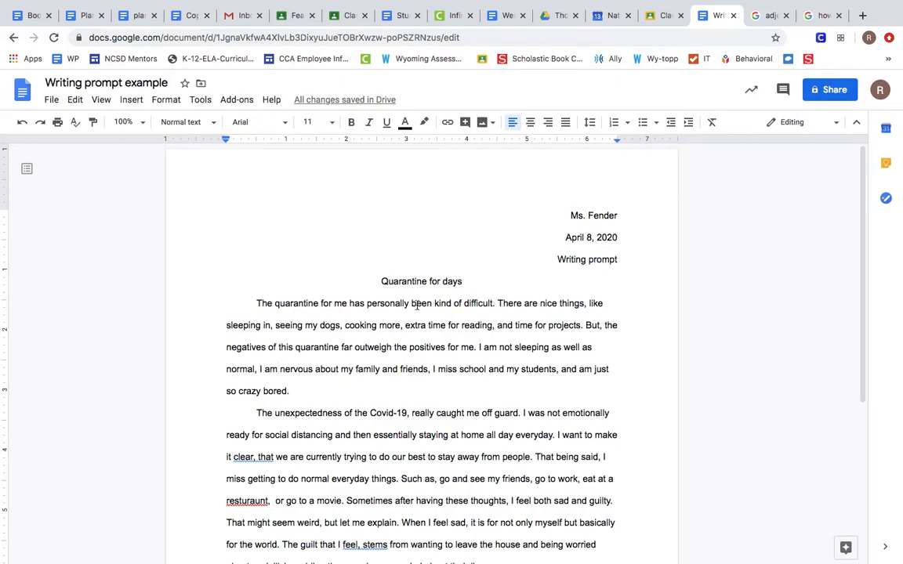
# Select the entire document, including heading and title, and set its line spacing to Single
pyautogui.scroll(-4, 417, 305)
pyautogui.scroll(2, 417, 306)
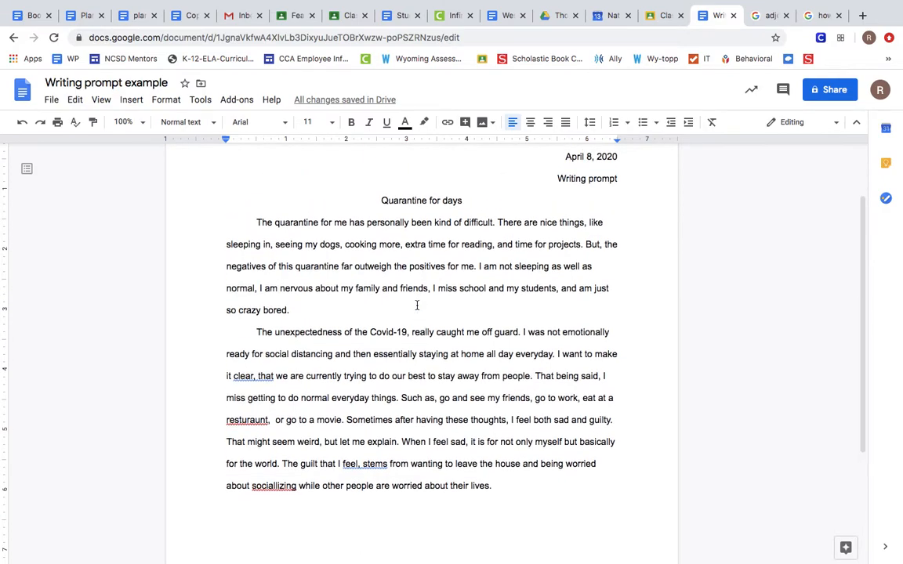
pyautogui.moveTo(496, 486); pyautogui.dragTo(487, 213)
pyautogui.scroll(3, 466, 280)
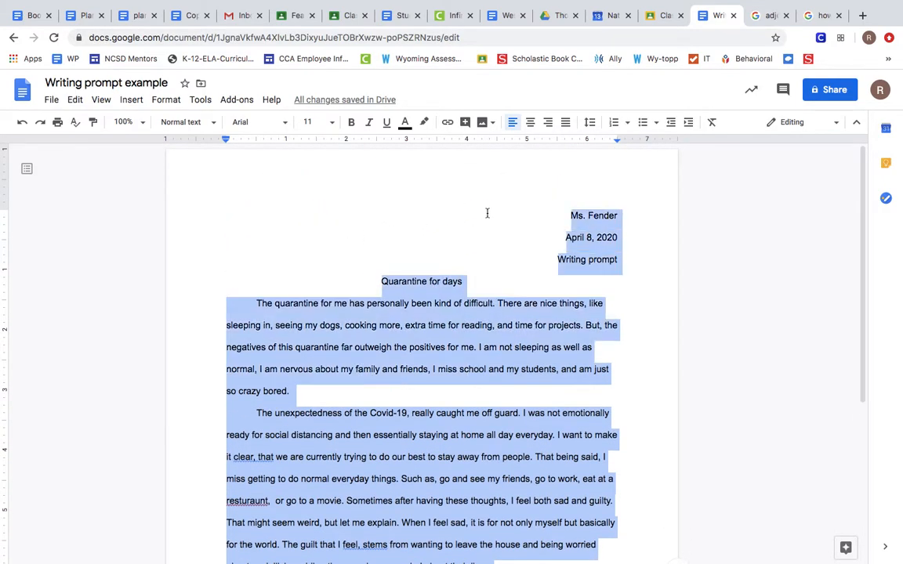
pyautogui.click(589, 121)
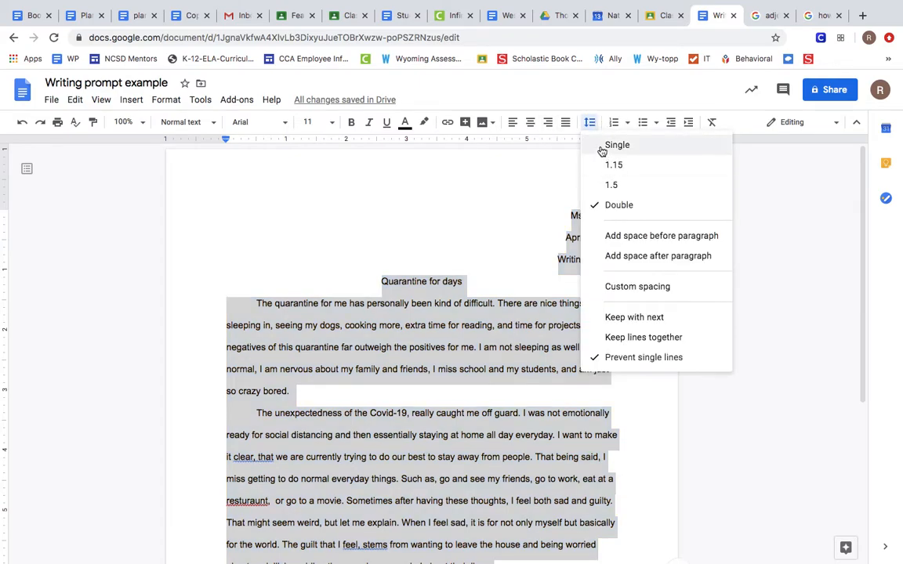
pyautogui.click(602, 149)
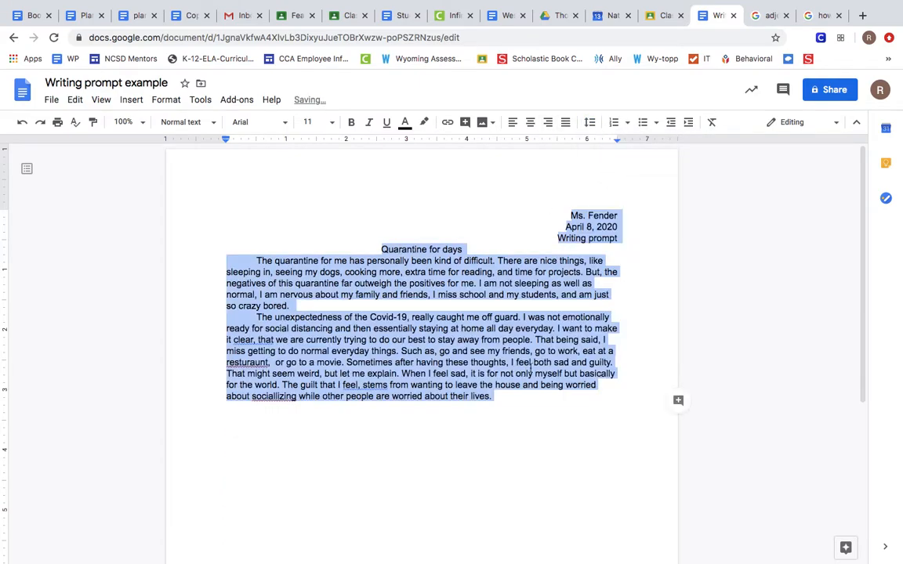
# Set the line spacing of the whole selected document to Double
pyautogui.click(592, 123)
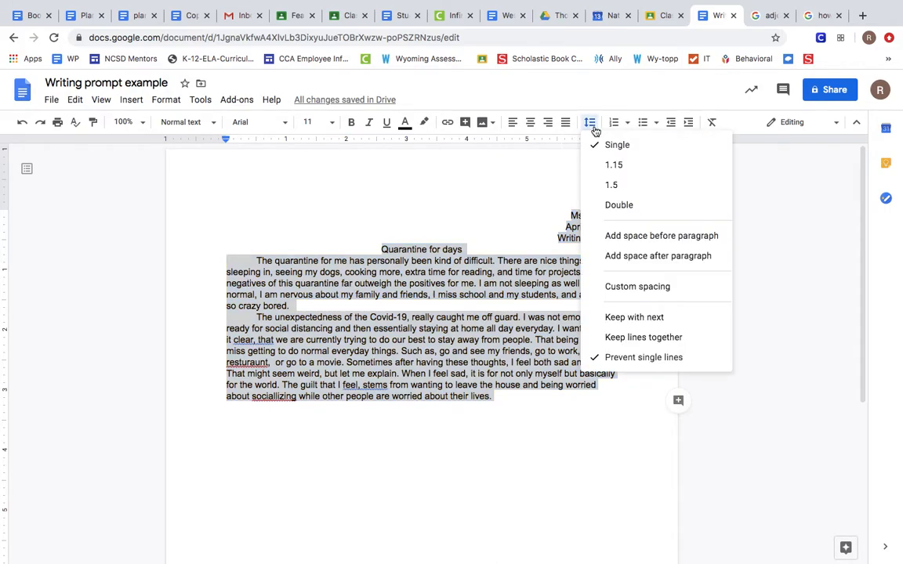
pyautogui.click(607, 208)
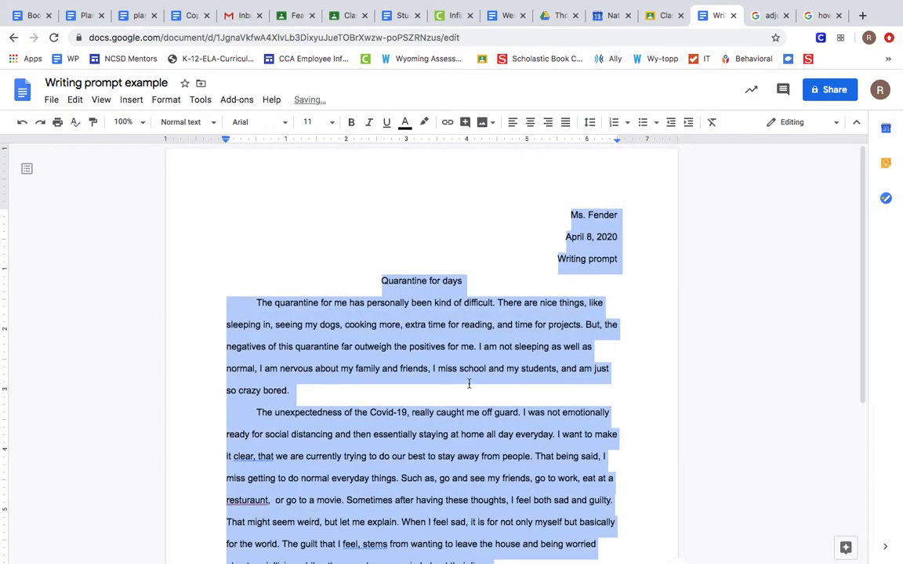
pyautogui.scroll(-3, 468, 383)
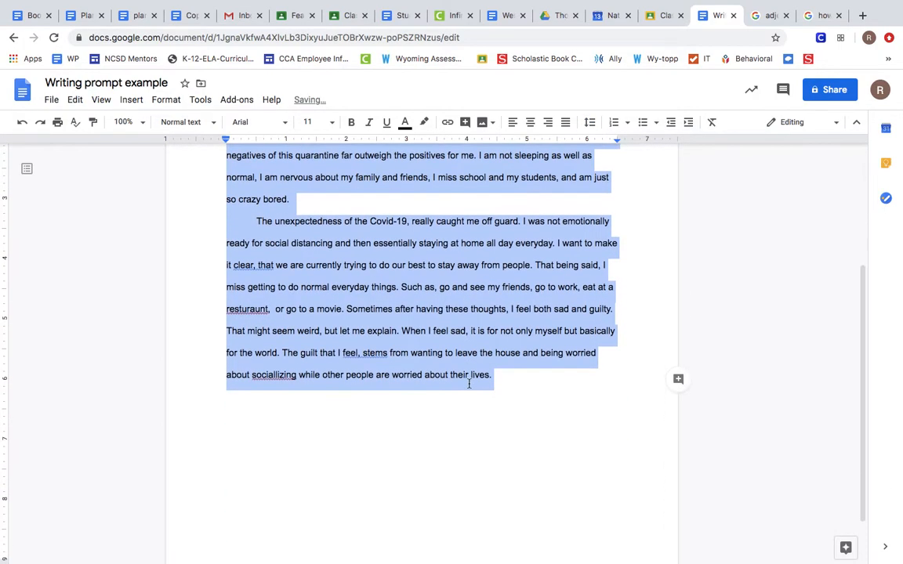
# Set the line spacing of only the second body paragraph to Single
pyautogui.click(496, 354)
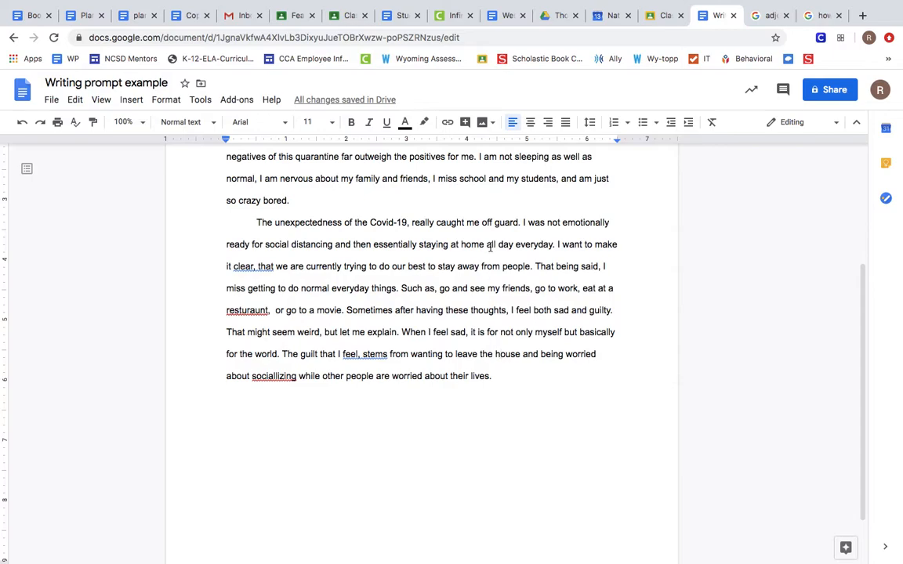
pyautogui.click(593, 123)
pyautogui.click(604, 145)
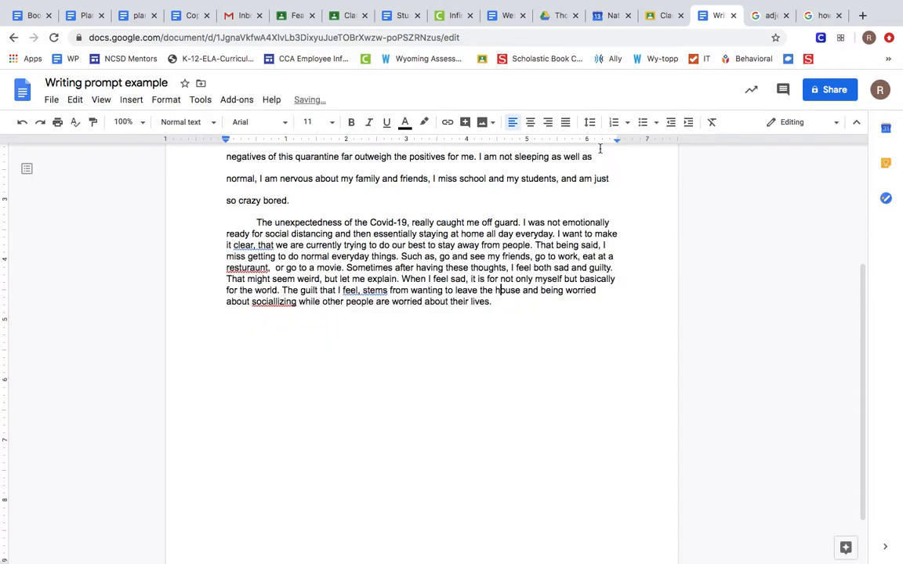
# Select the whole second body paragraph and set its line spacing to Double
pyautogui.scroll(3, 500, 289)
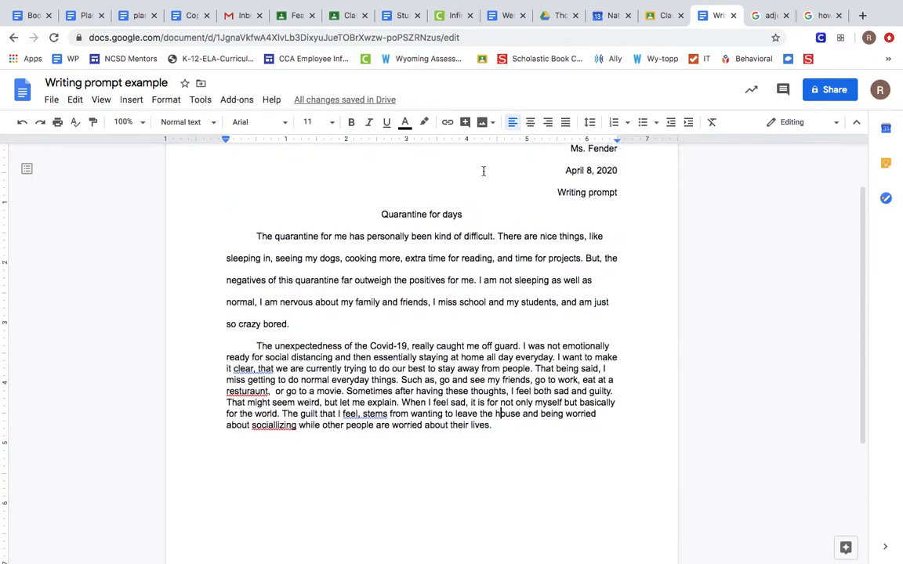
pyautogui.moveTo(494, 428); pyautogui.dragTo(249, 348)
pyautogui.click(590, 122)
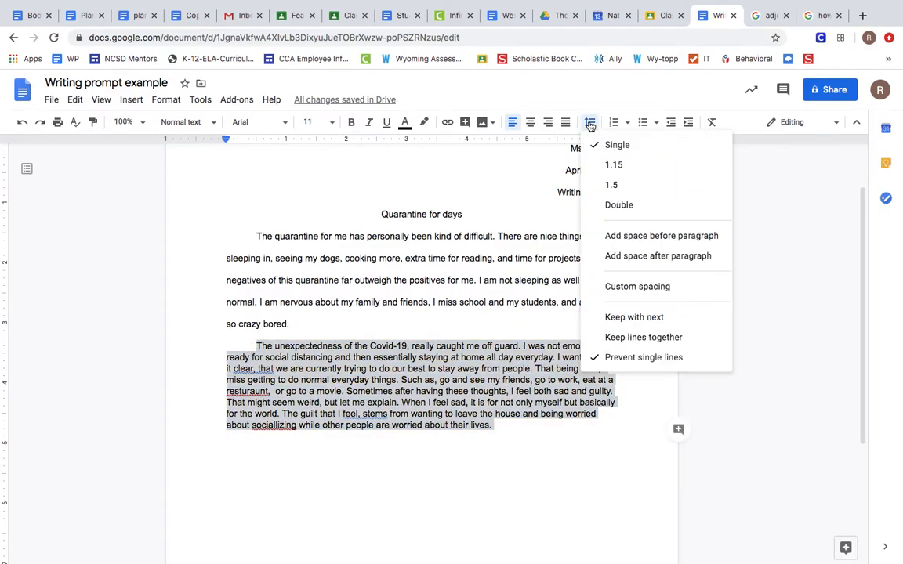
pyautogui.click(600, 205)
pyautogui.click(462, 303)
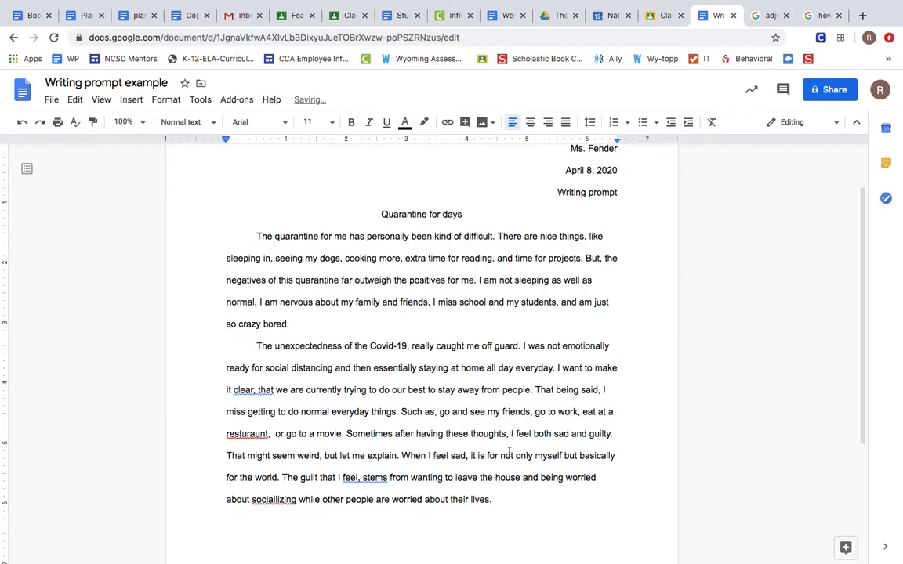
# Format the entire document text, including heading and title, in Times New Roman at size 12
pyautogui.moveTo(498, 503); pyautogui.dragTo(257, 189)
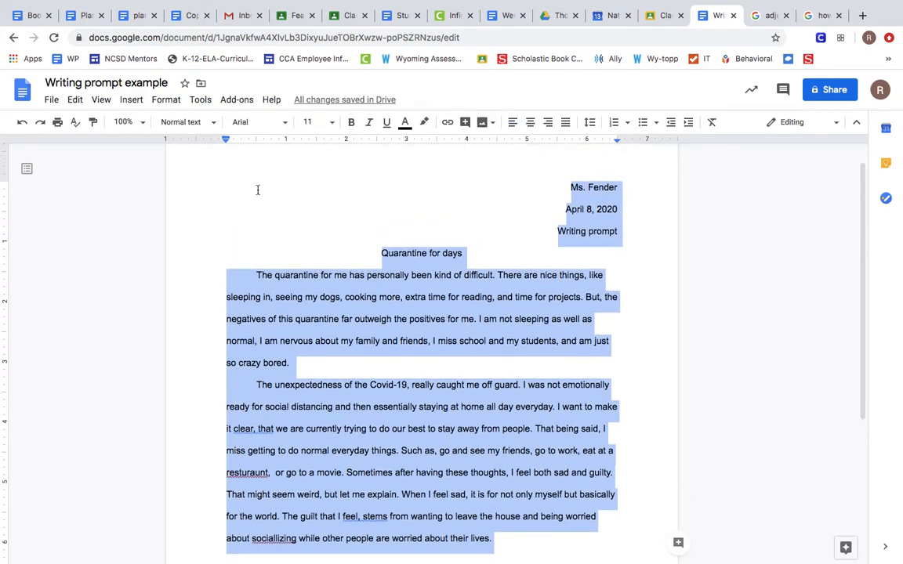
pyautogui.click(280, 122)
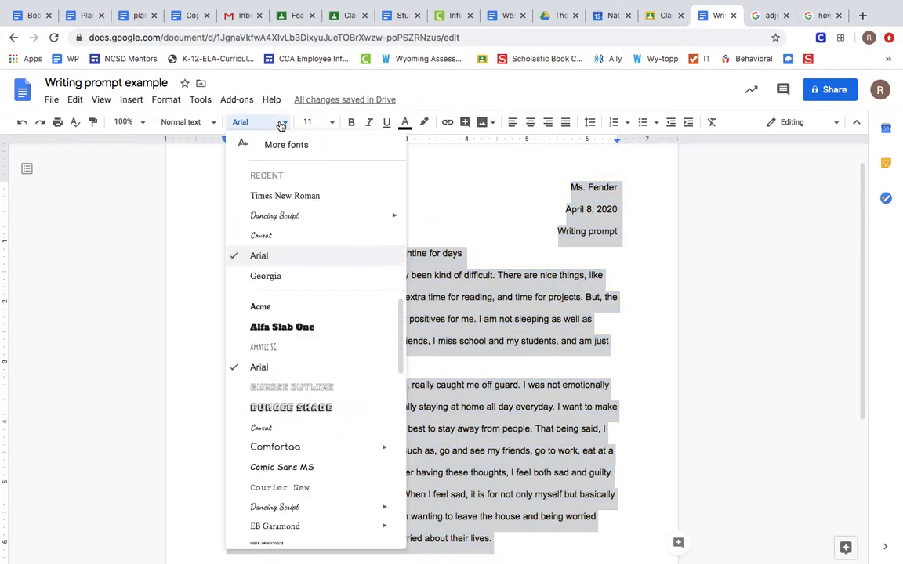
pyautogui.click(261, 196)
pyautogui.click(331, 122)
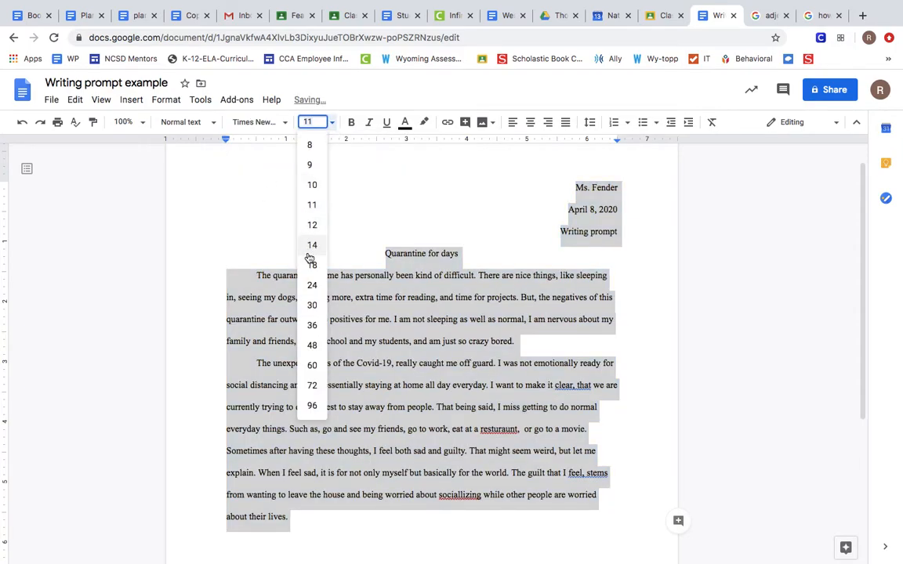
pyautogui.click(312, 226)
pyautogui.click(263, 330)
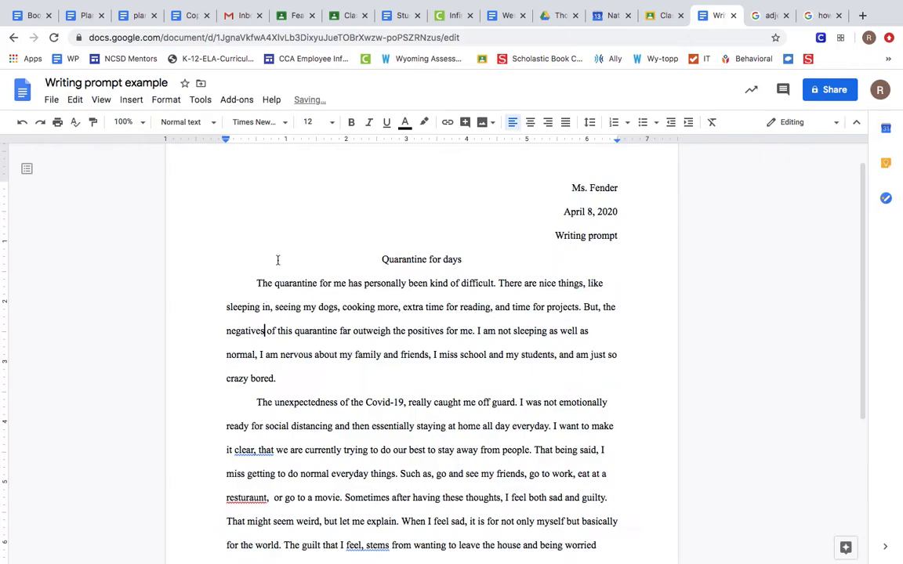
# Remove the first-line indent of the first body paragraph and restore it with a tab
pyautogui.press('BackSpace')
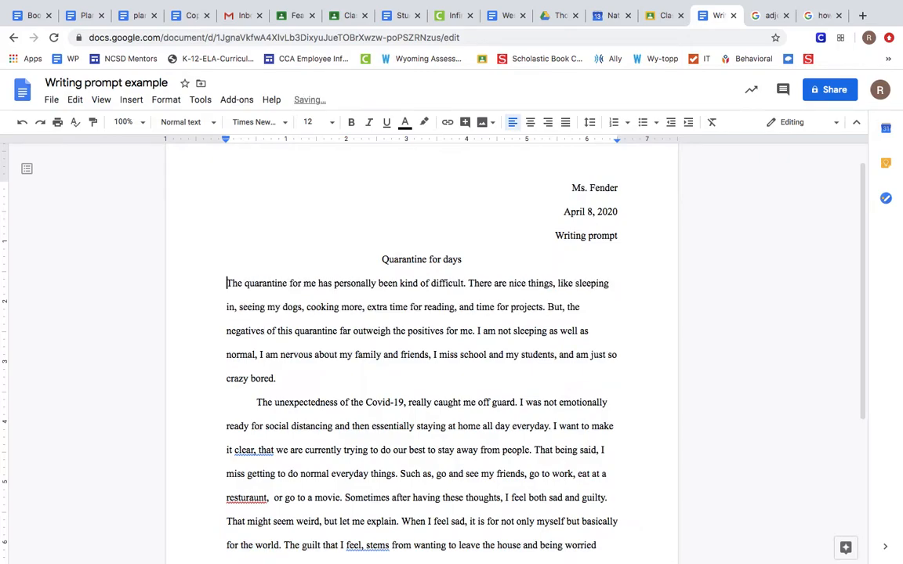
pyautogui.press('Tab')
pyautogui.press('Down')
pyautogui.press('Down')
pyautogui.press('Down')
pyautogui.press('Down')
pyautogui.press('Down')
pyautogui.scroll(-5, 256, 402)
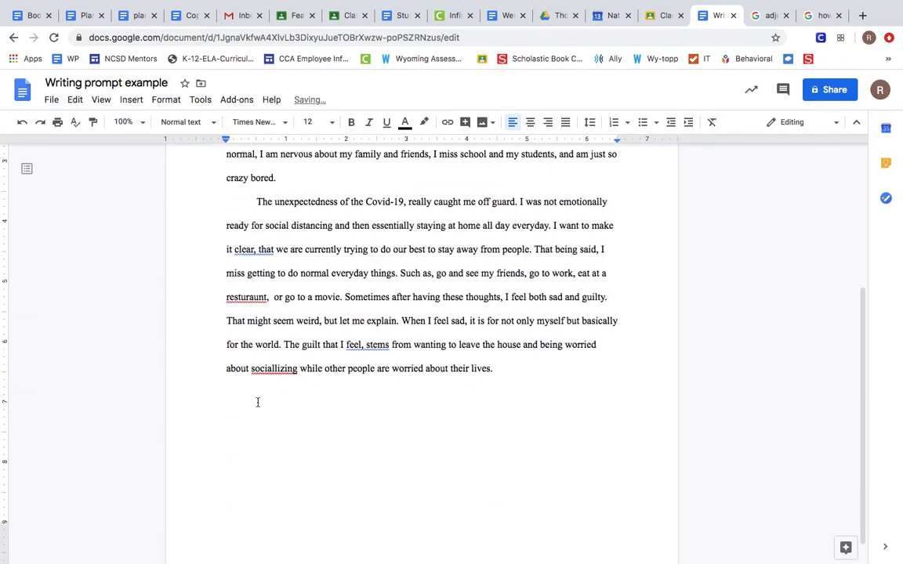
pyautogui.scroll(5, 256, 402)
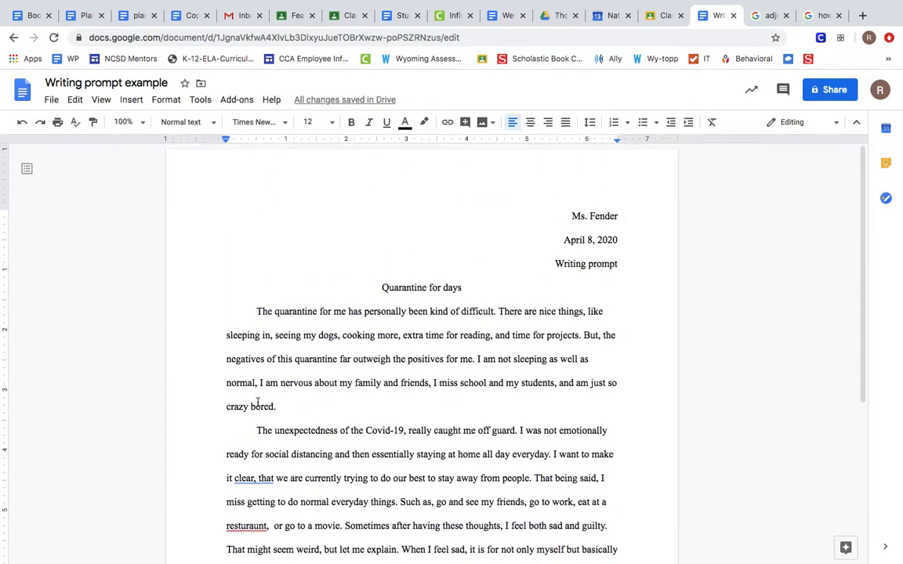
# Check the paragraph alignment of the heading lines, the title and the first body paragraph
pyautogui.click(285, 244)
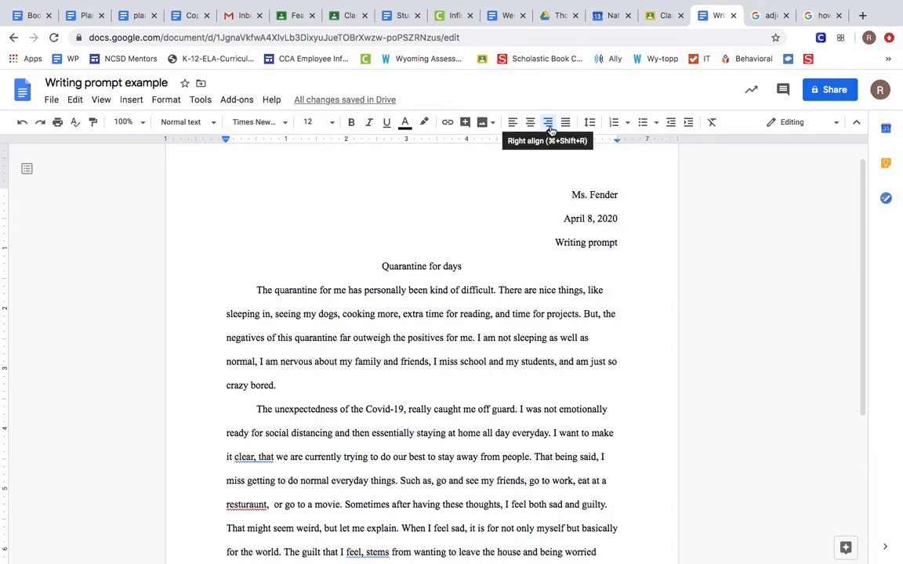
pyautogui.click(421, 267)
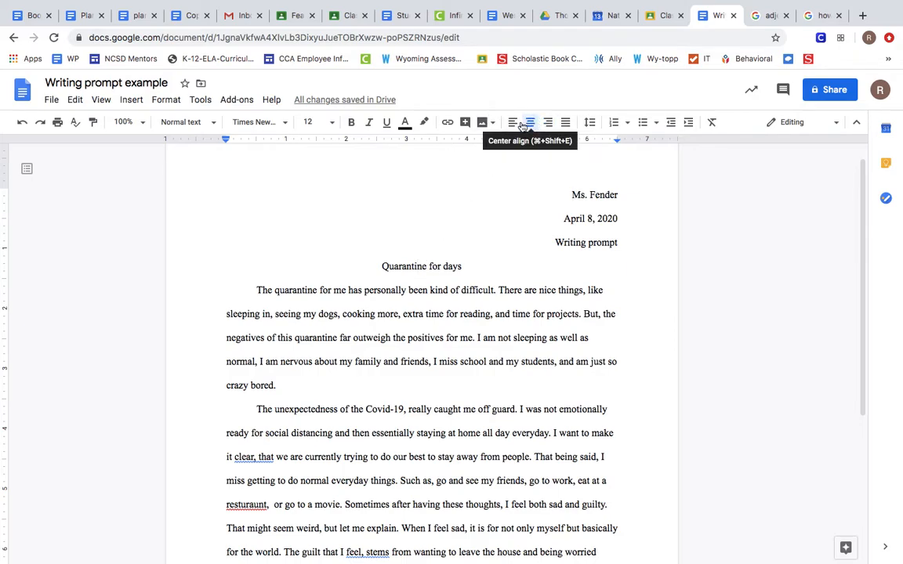
pyautogui.click(255, 291)
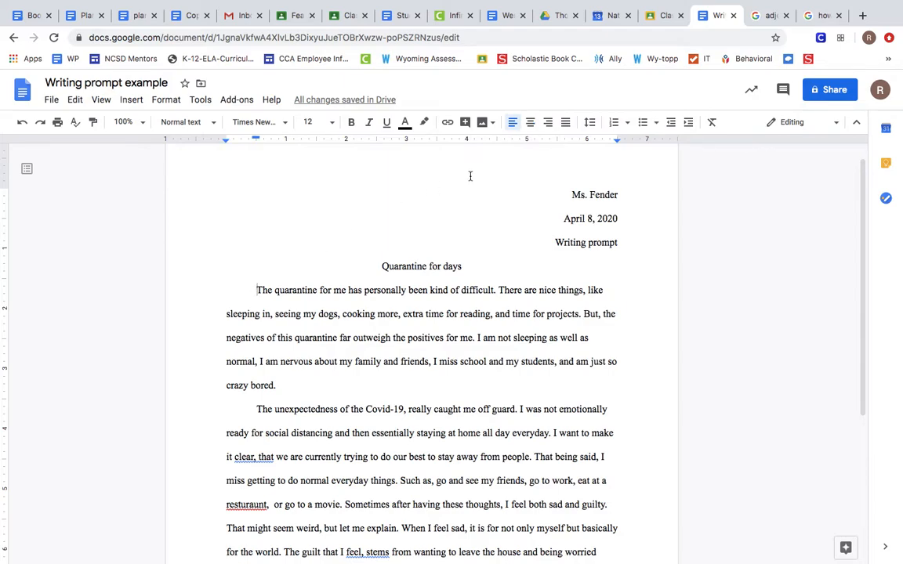
pyautogui.click(512, 123)
# In the first sentence of the first body paragraph, change "The" to "This" and delete "for me"
pyautogui.scroll(-2, 508, 216)
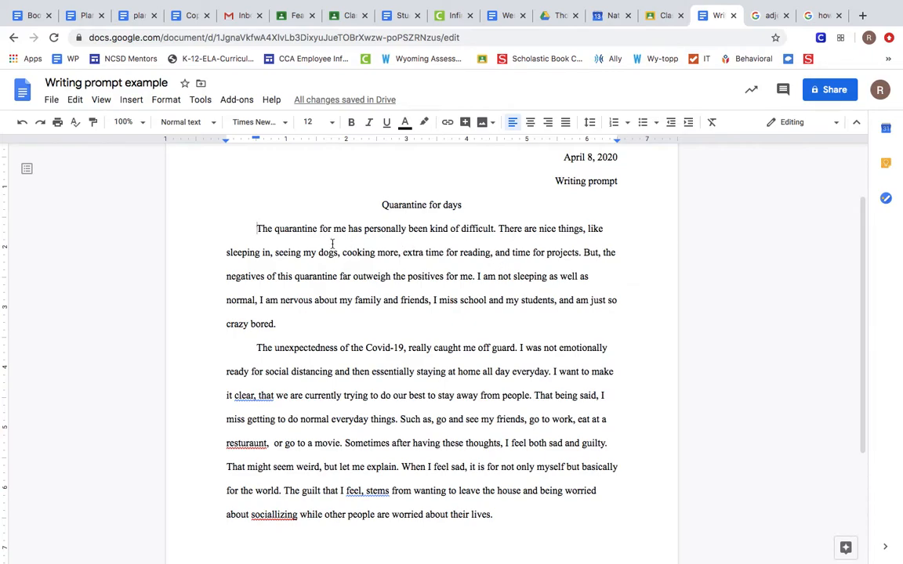
pyautogui.click(273, 228)
pyautogui.press('BackSpace')
pyautogui.write('is')
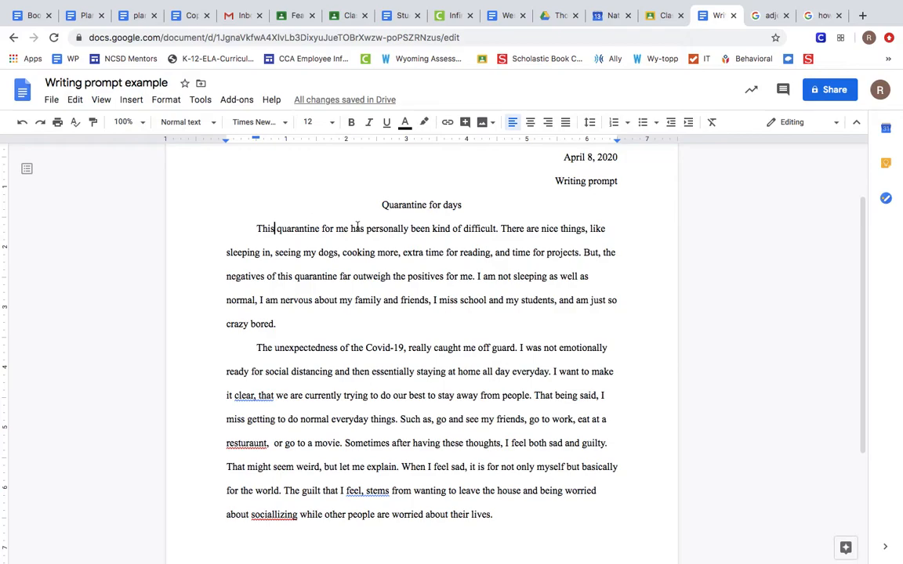
pyautogui.click(348, 229)
pyautogui.press('BackSpace')
pyautogui.press('BackSpace')
pyautogui.press('BackSpace')
pyautogui.press('BackSpace')
pyautogui.press('BackSpace')
pyautogui.press('BackSpace')
pyautogui.press('BackSpace')
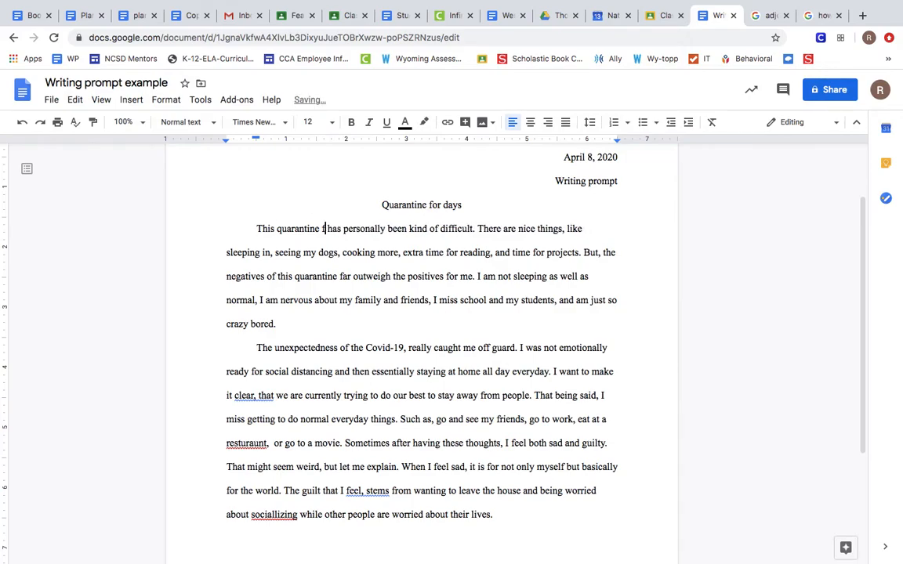
pyautogui.press('BackSpace')
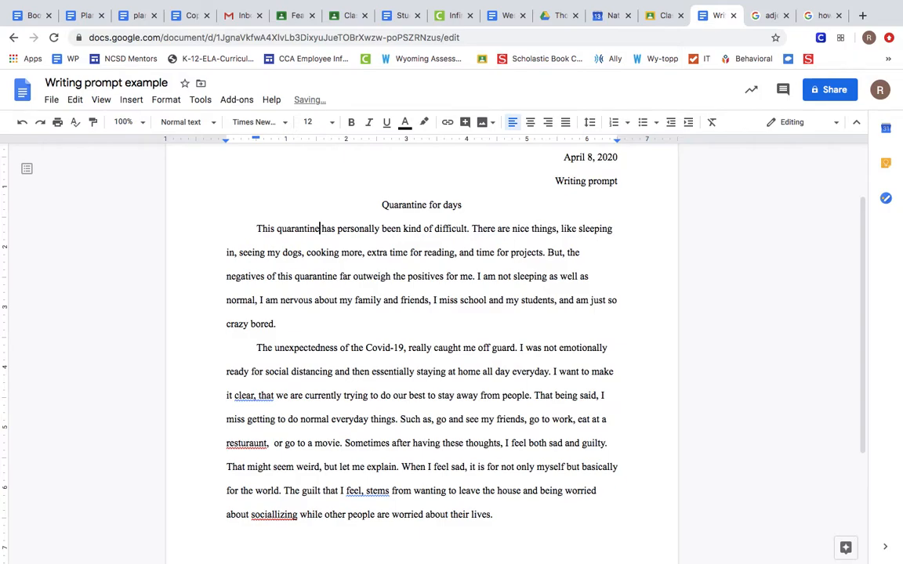
# Delete "personally" and "kind of" from the opening sentence of the first body paragraph
pyautogui.doubleClick(360, 228)
pyautogui.press('BackSpace')
pyautogui.press('BackSpace')
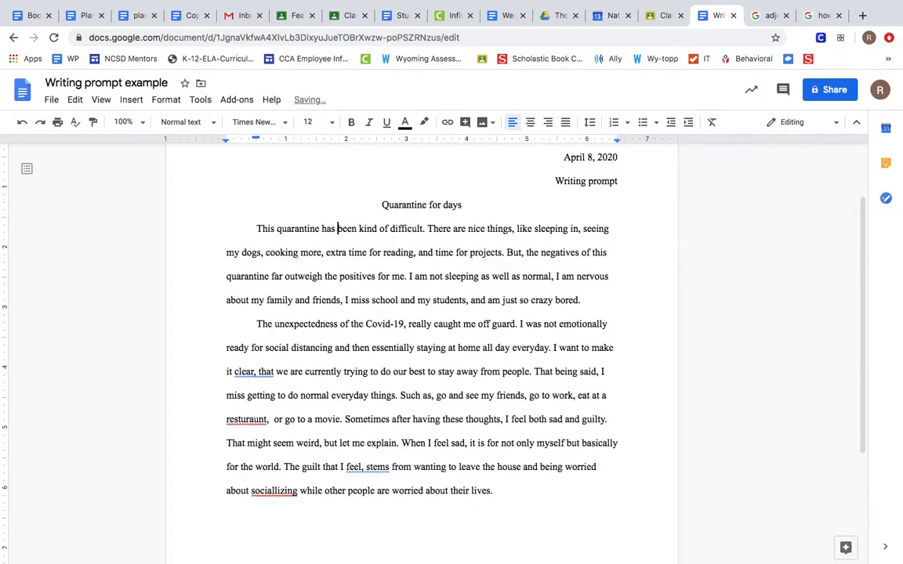
pyautogui.click(390, 228)
pyautogui.press('BackSpace')
pyautogui.press('BackSpace')
pyautogui.press('BackSpace')
pyautogui.press('BackSpace')
pyautogui.press('BackSpace')
pyautogui.press('BackSpace')
pyautogui.press('BackSpace')
pyautogui.press('BackSpace')
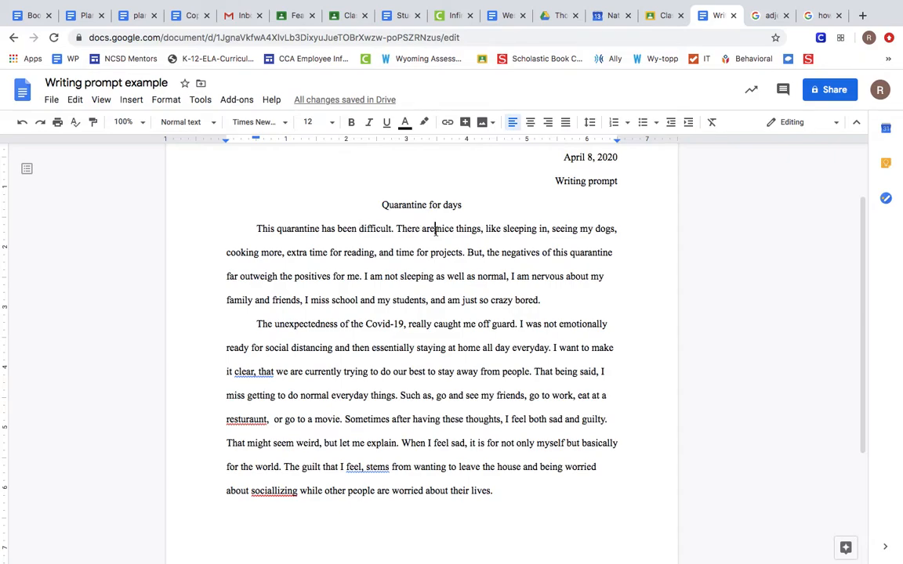
# Replace "There are" at the start of the second sentence with "During this quarantine there have been"
pyautogui.click(436, 229)
pyautogui.press('BackSpace')
pyautogui.press('BackSpace')
pyautogui.press('BackSpace')
pyautogui.press('BackSpace')
pyautogui.press('BackSpace')
pyautogui.press('BackSpace')
pyautogui.press('BackSpace')
pyautogui.press('BackSpace')
pyautogui.press('BackSpace')
pyautogui.press('BackSpace')
pyautogui.write('During this qua')
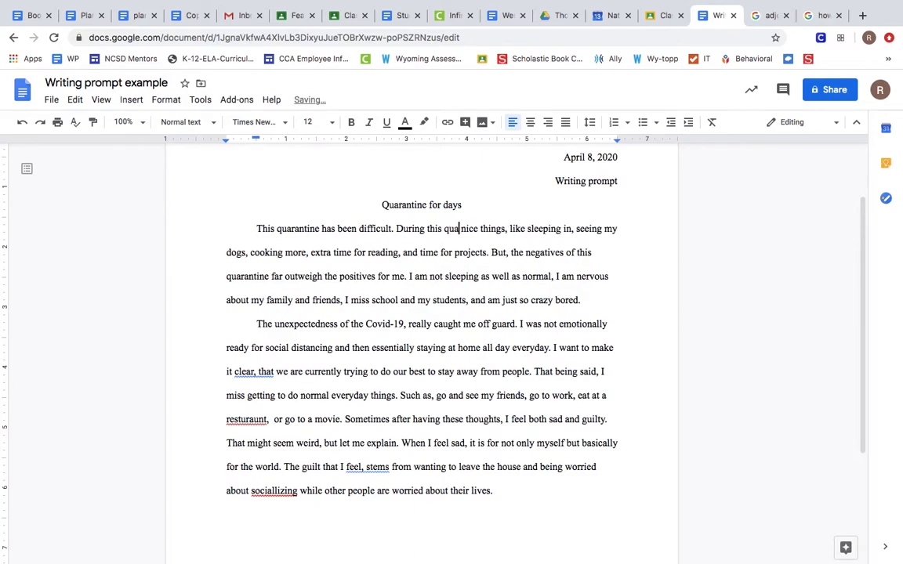
pyautogui.write('rantine there have been')
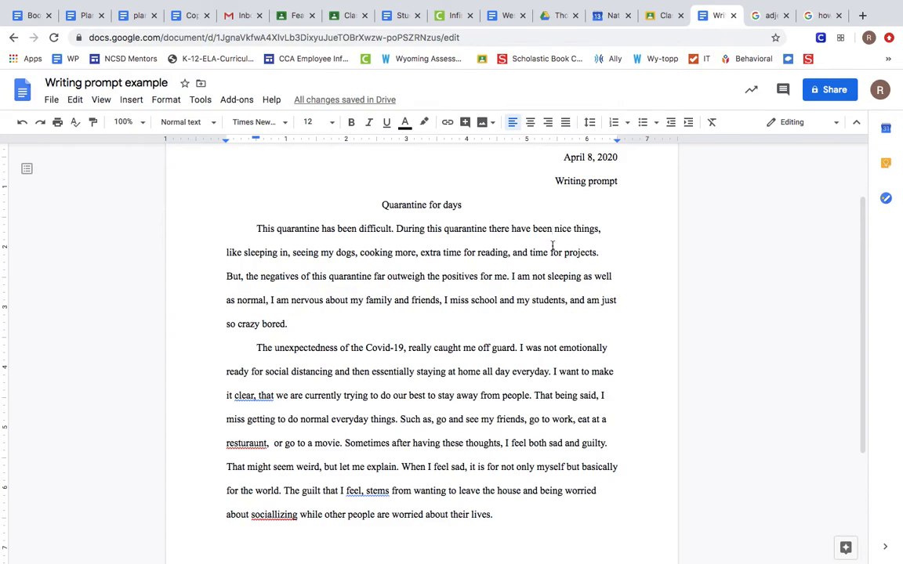
# Replace "like" before "sleeping in" with "such as" and change the comma after "nice things" to a semicolon
pyautogui.doubleClick(234, 253)
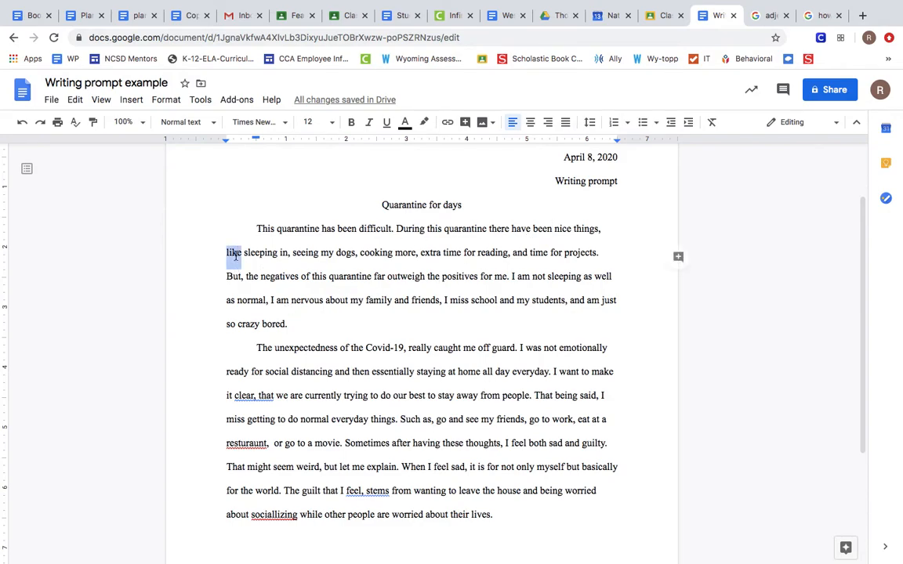
pyautogui.write('such as')
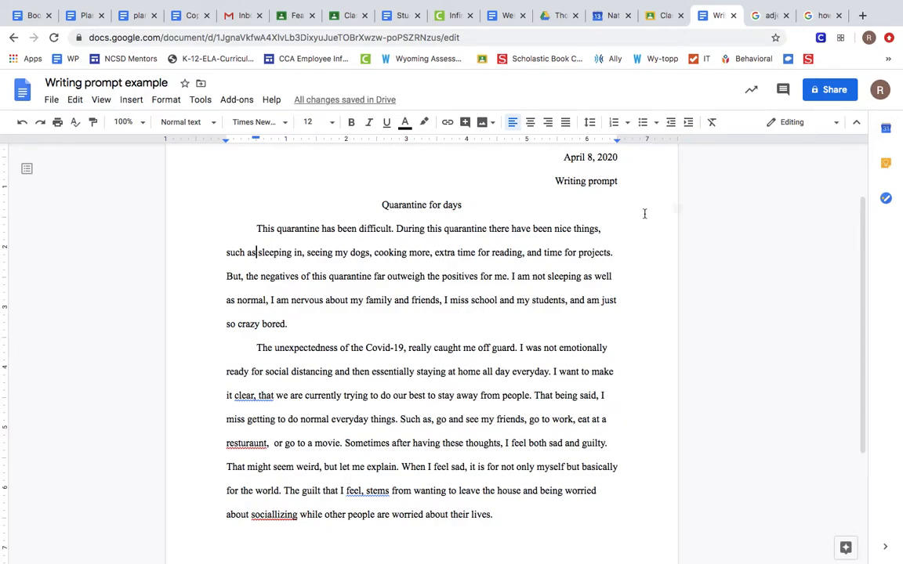
pyautogui.click(601, 231)
pyautogui.press('BackSpace')
pyautogui.write(';')
# Delete the word "crazy" from the last sentence of the first body paragraph
pyautogui.doubleClick(248, 324)
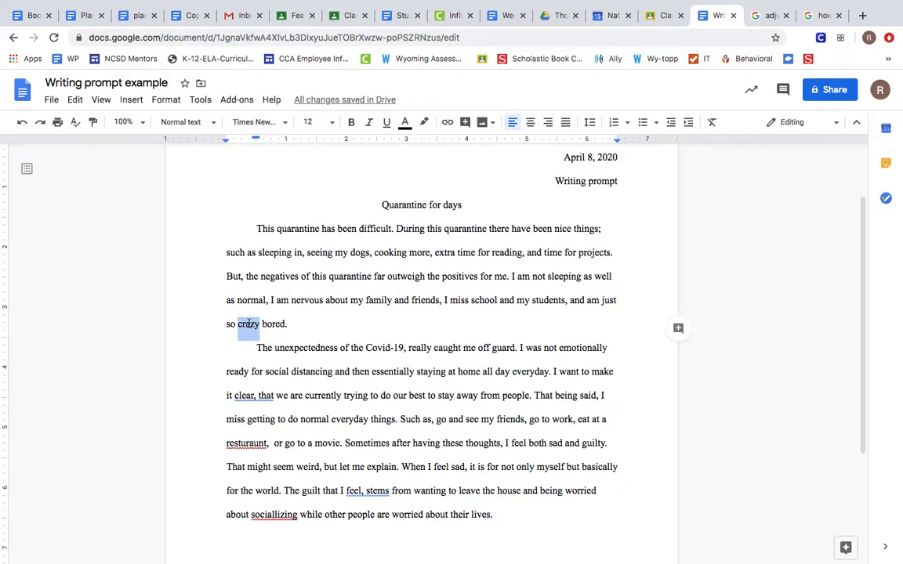
pyautogui.press('BackSpace')
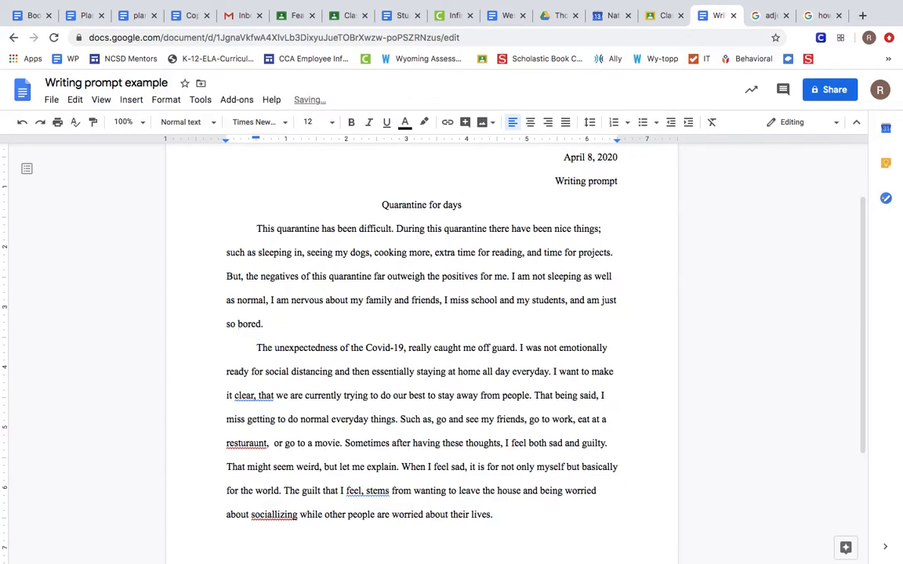
pyautogui.click(277, 326)
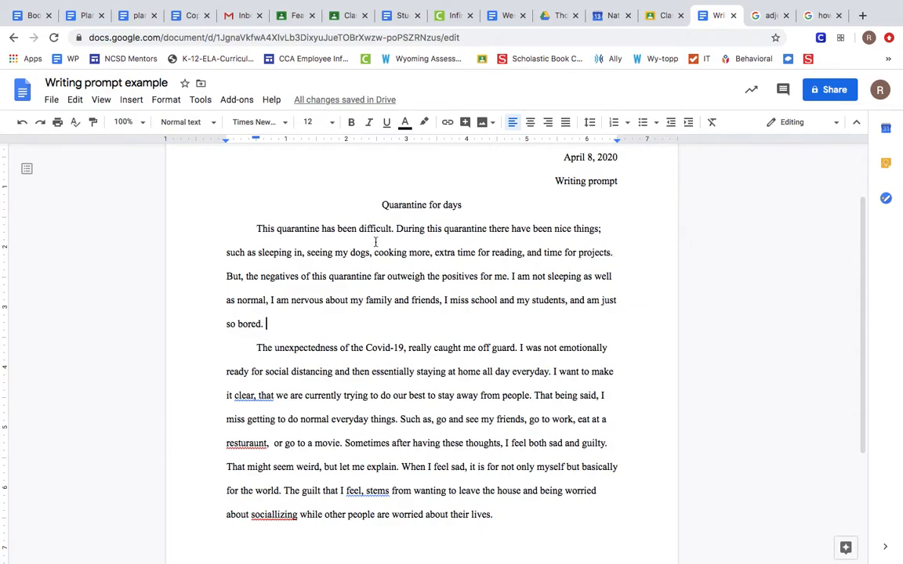
pyautogui.click(396, 229)
# Accept the grammar suggestion "clear that" for the flagged phrase "clear, that" in the second body paragraph
pyautogui.scroll(-1, 219, 378)
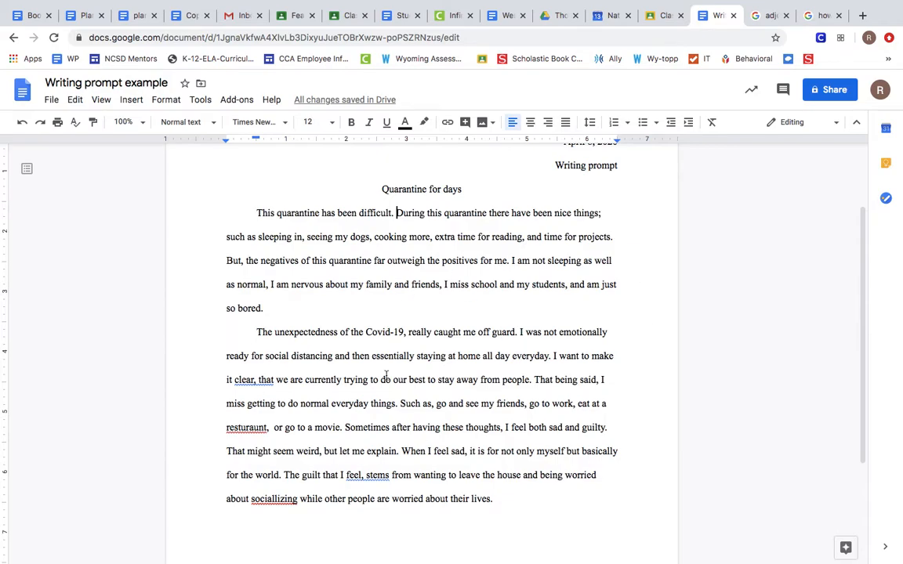
pyautogui.rightClick(246, 380)
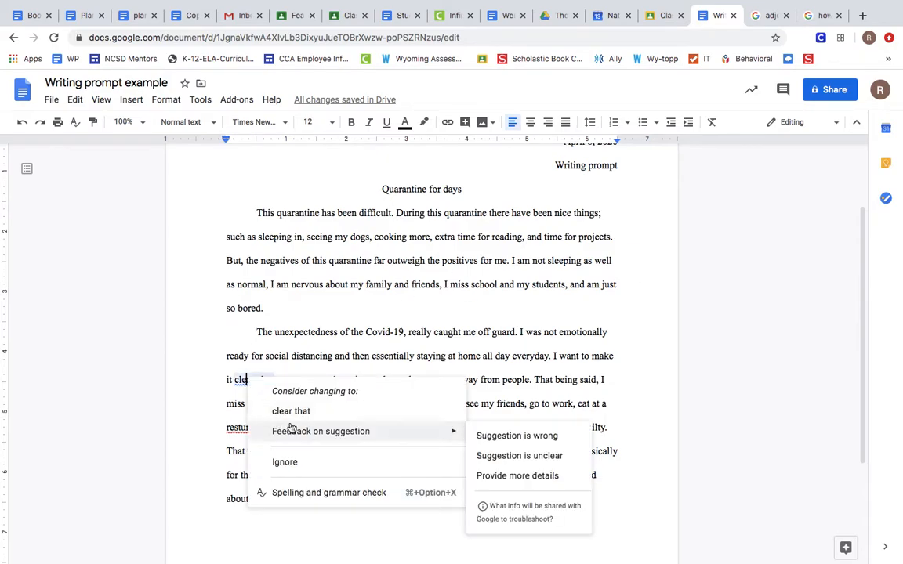
pyautogui.click(599, 380)
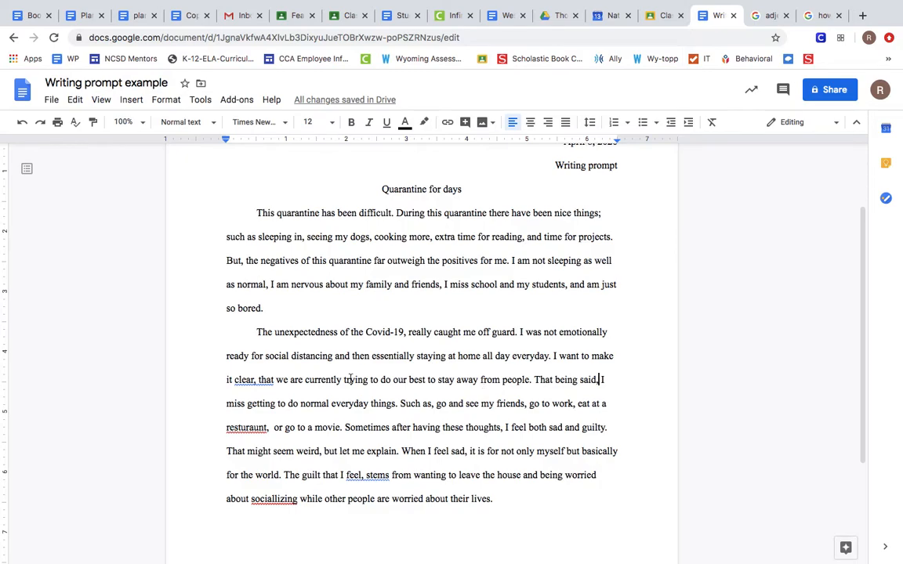
pyautogui.rightClick(265, 383)
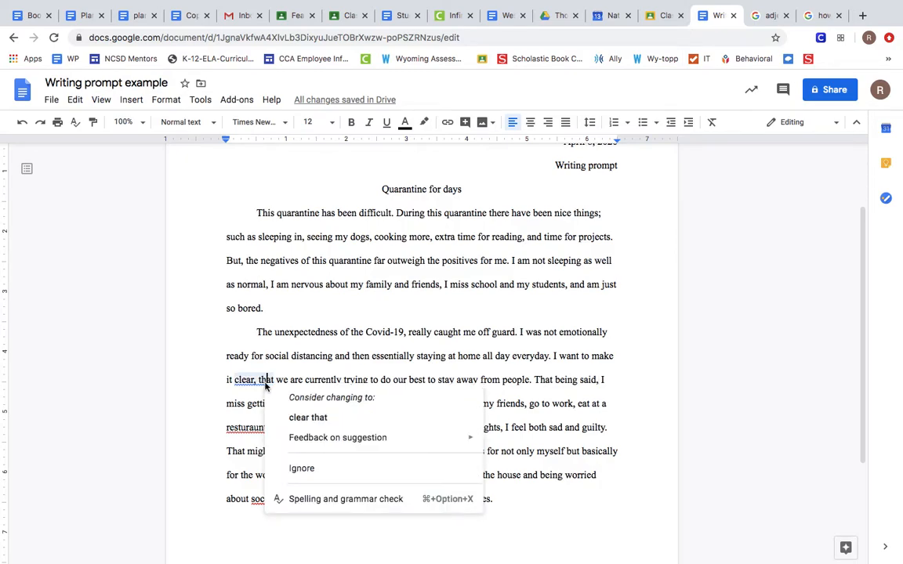
pyautogui.click(308, 417)
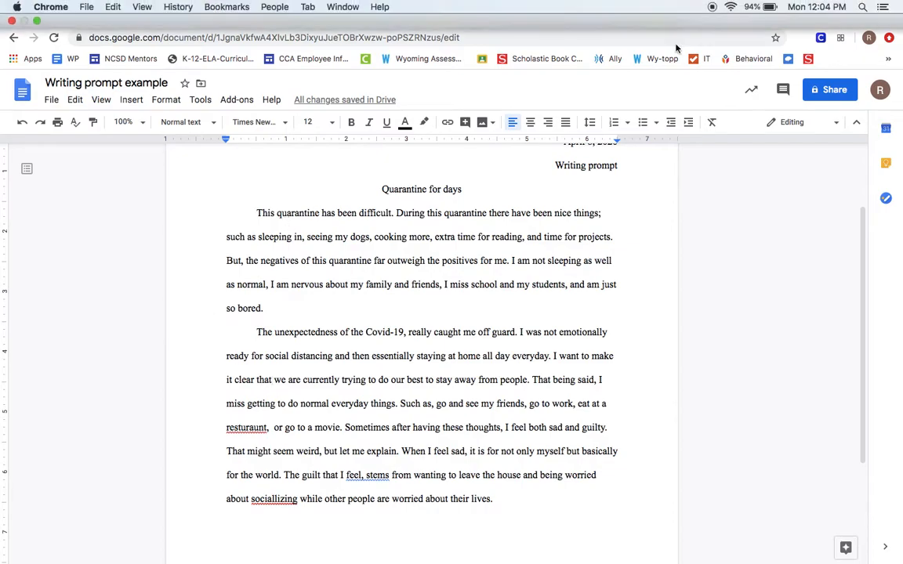
pyautogui.scroll(3, 628, 197)
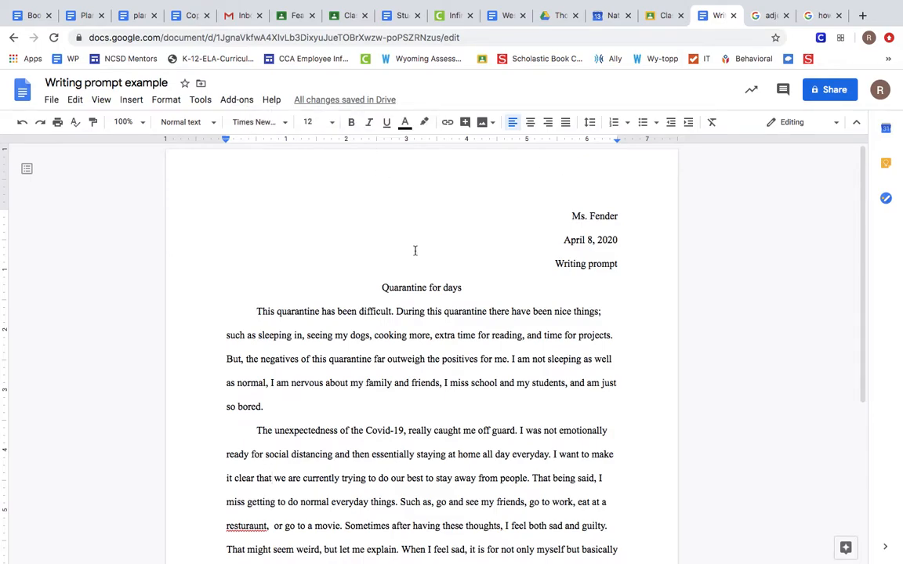
pyautogui.scroll(-3, 362, 525)
pyautogui.scroll(-1, 363, 525)
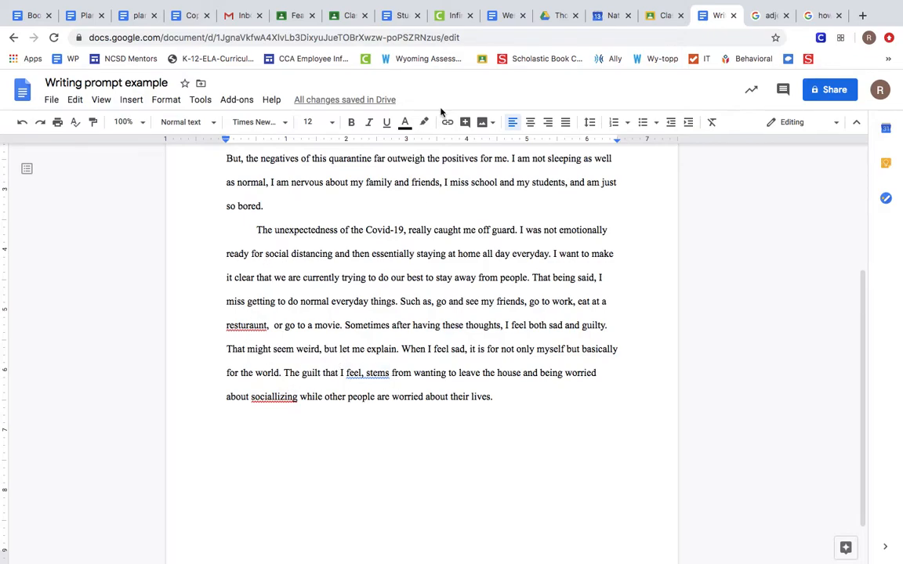
pyautogui.scroll(5, 462, 247)
pyautogui.moveTo(720, 12)
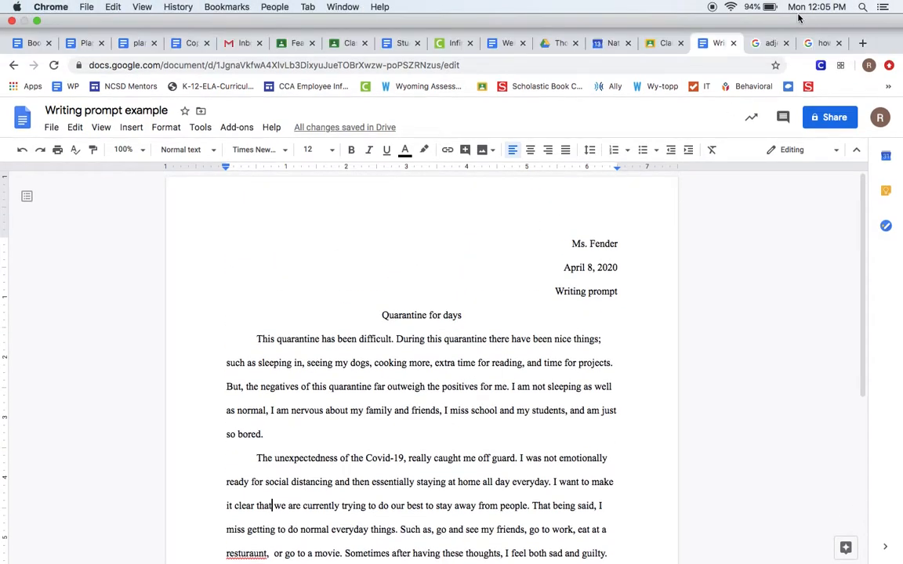